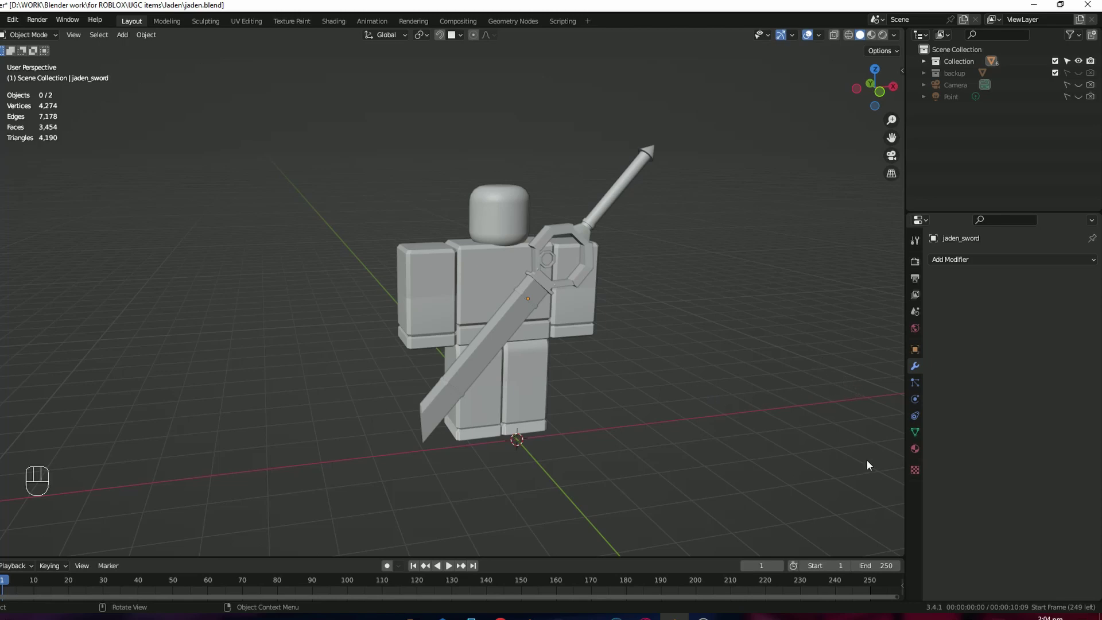
Show the World settings, check the Abandoned Tank Farm 04 HDRI page in Chrome, and return.
click(915, 328)
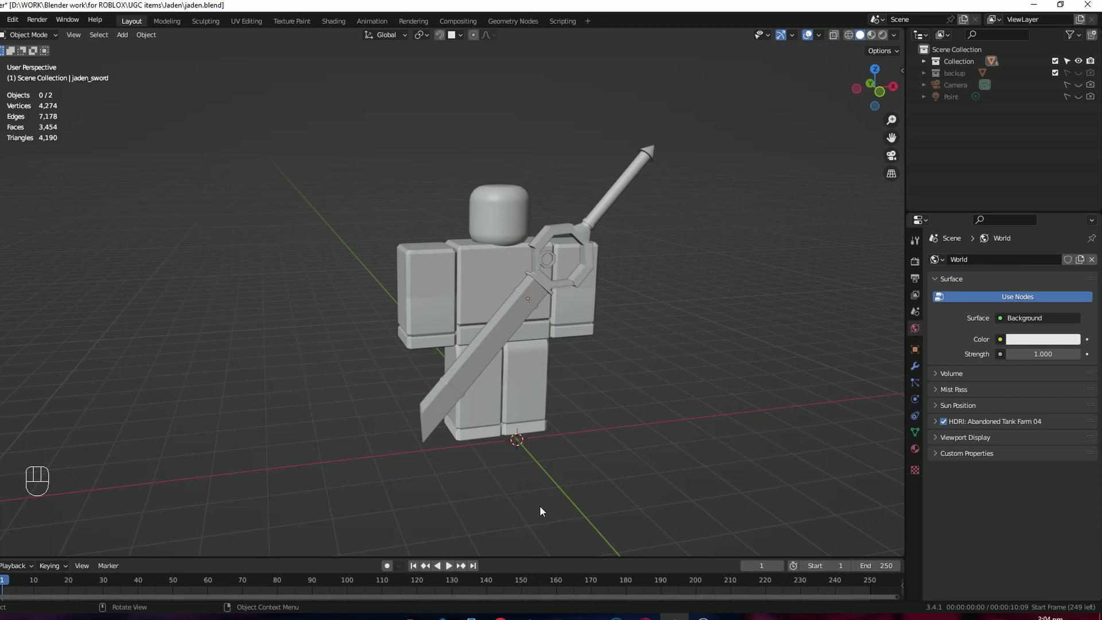
click(501, 614)
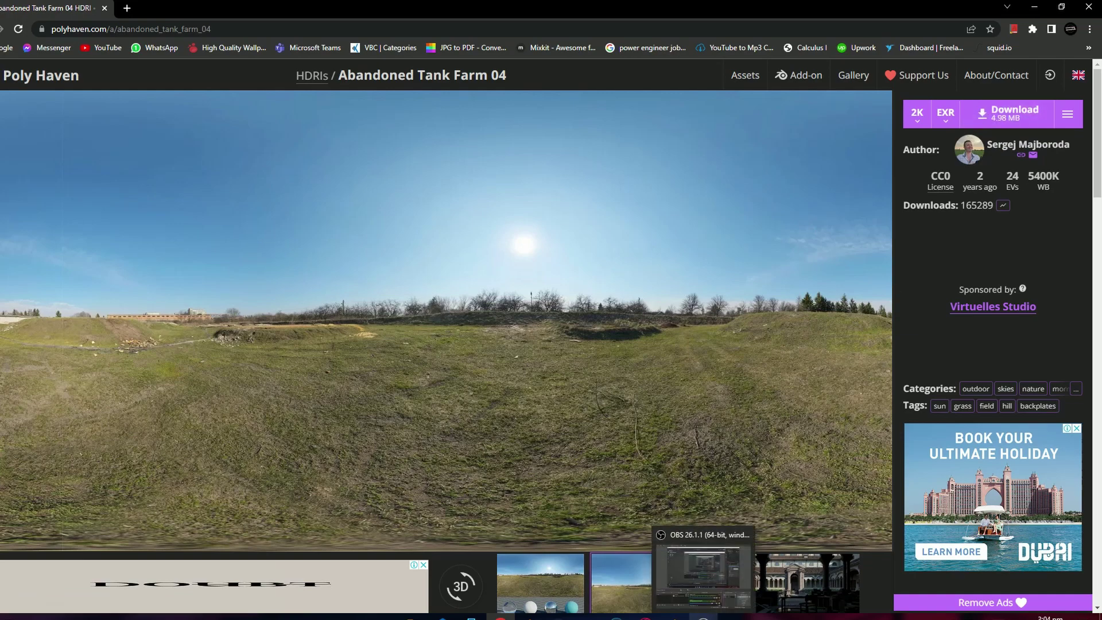
click(675, 617)
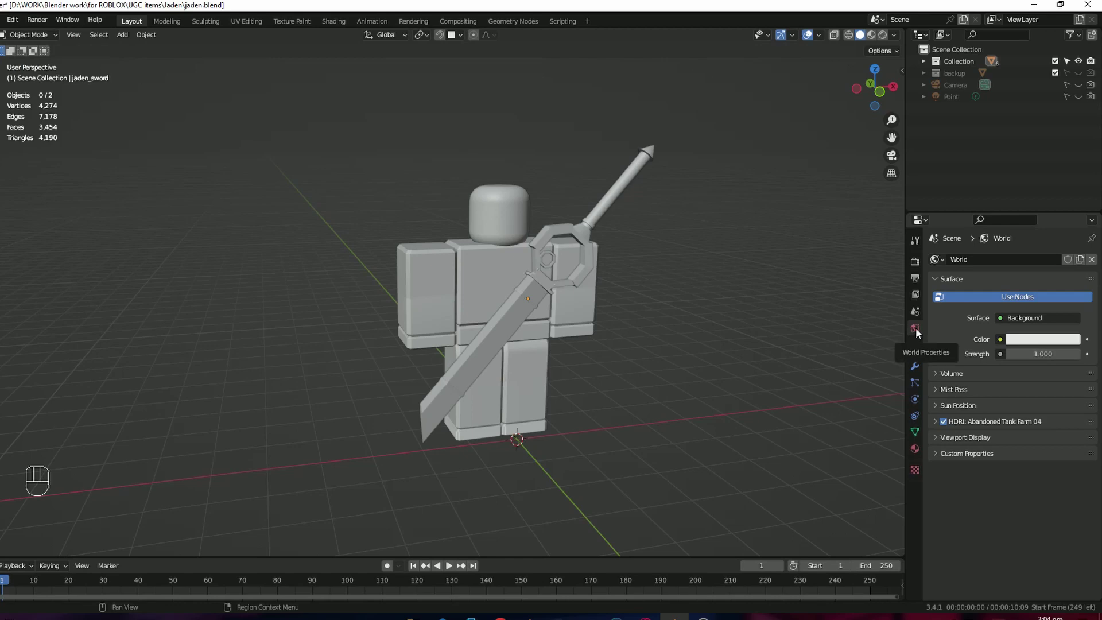
Link an Environment Texture to the world Color and load the abandoned_tank_farm_04 HDRI.
click(1000, 340)
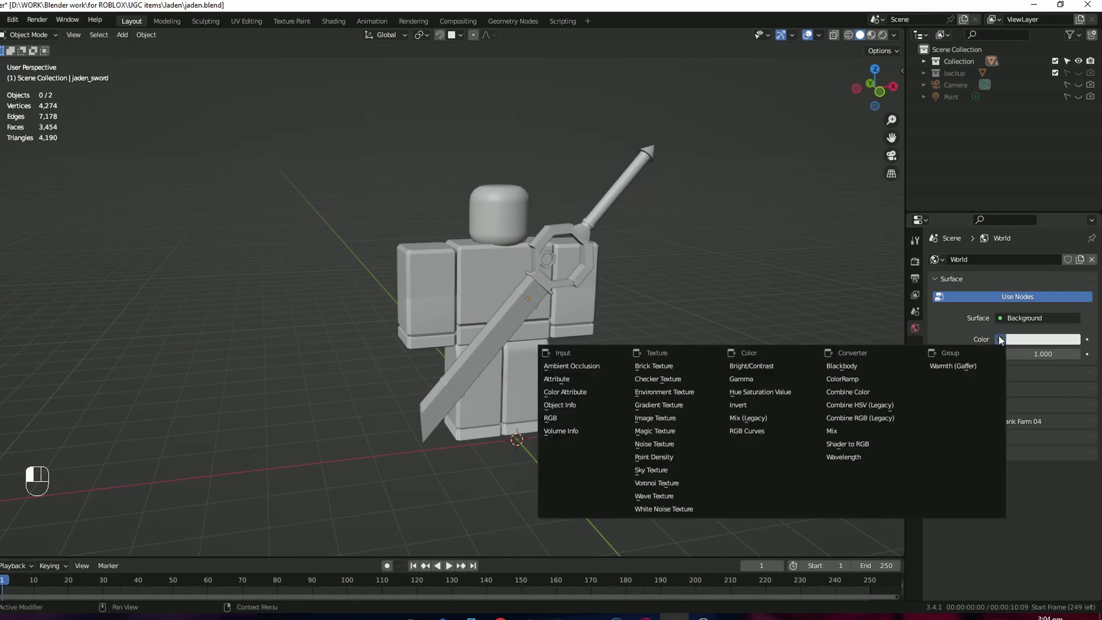
click(665, 392)
click(1055, 353)
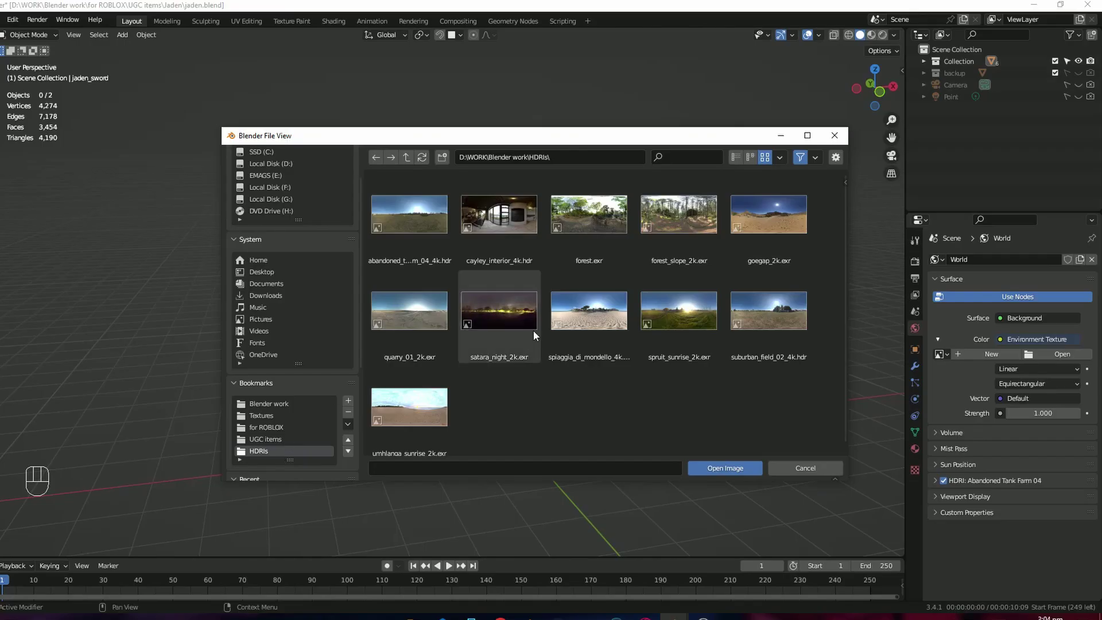
double_click(390, 192)
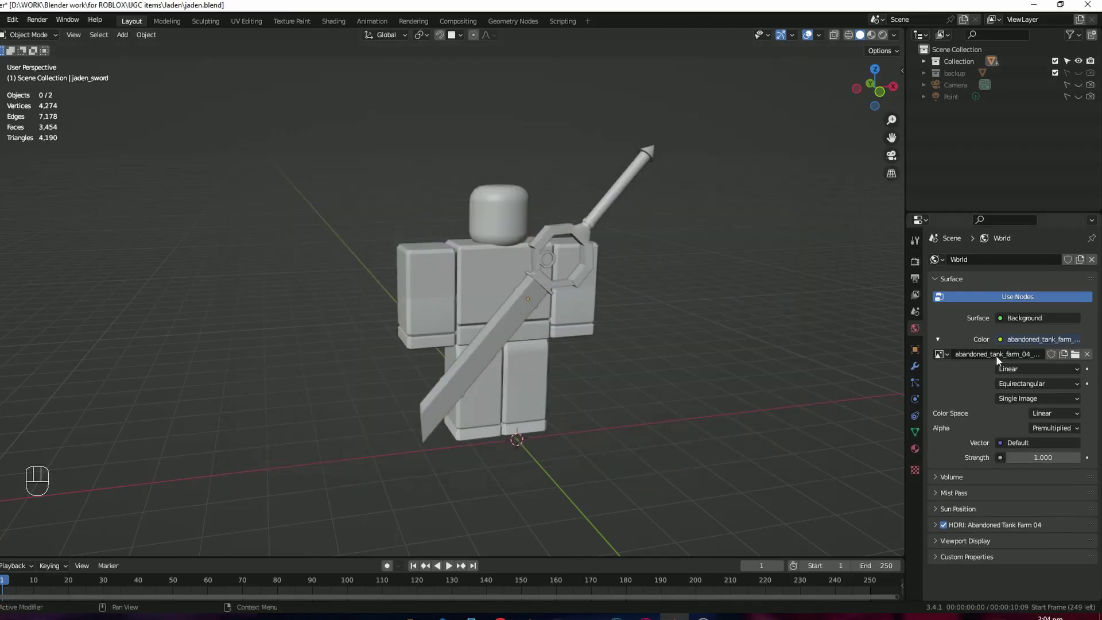
click(937, 339)
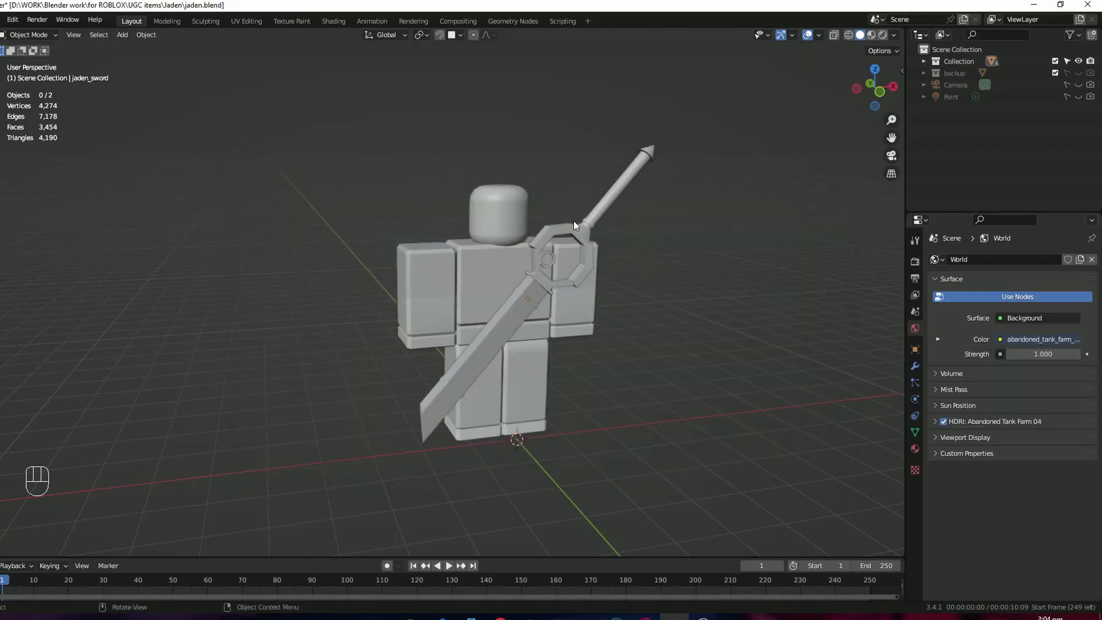
Switch the viewport to Rendered shading to preview the glowing green sword.
key(z)
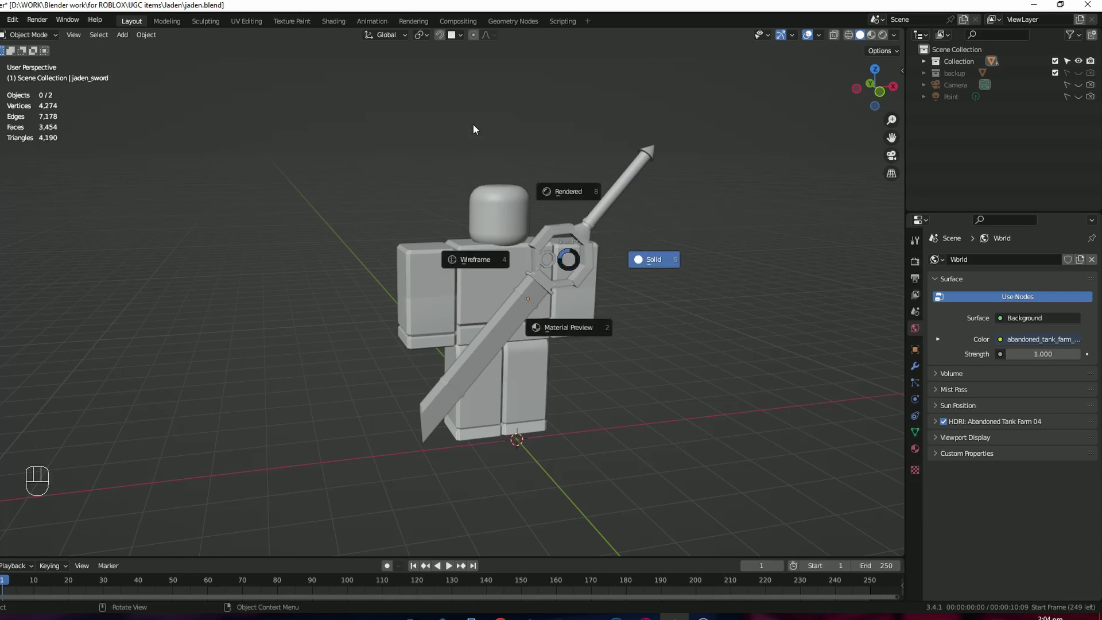
click(569, 181)
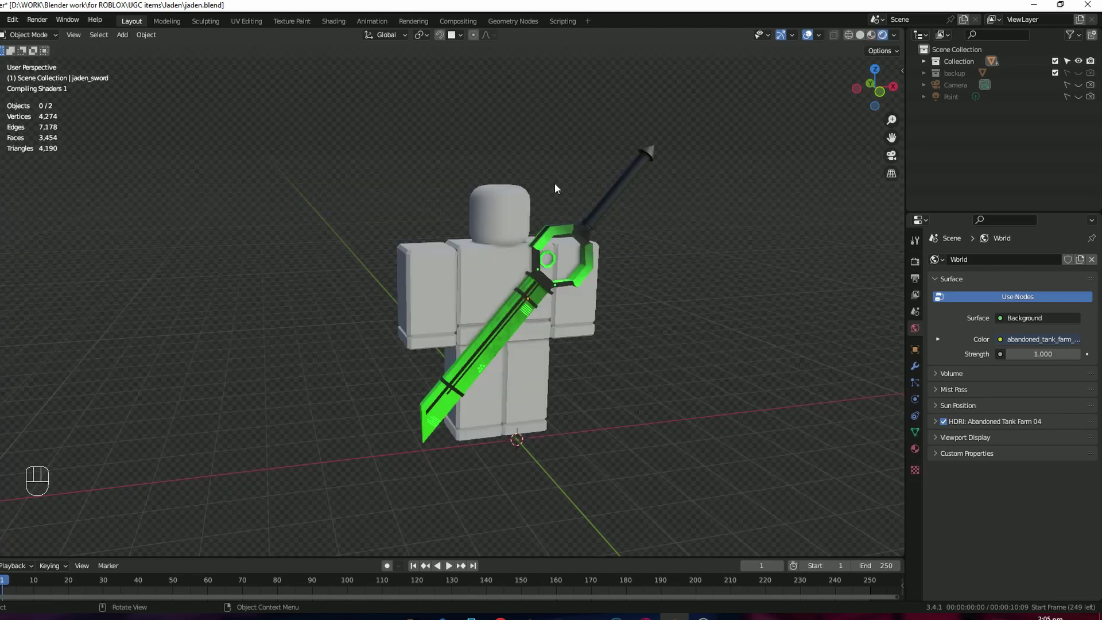
click(915, 263)
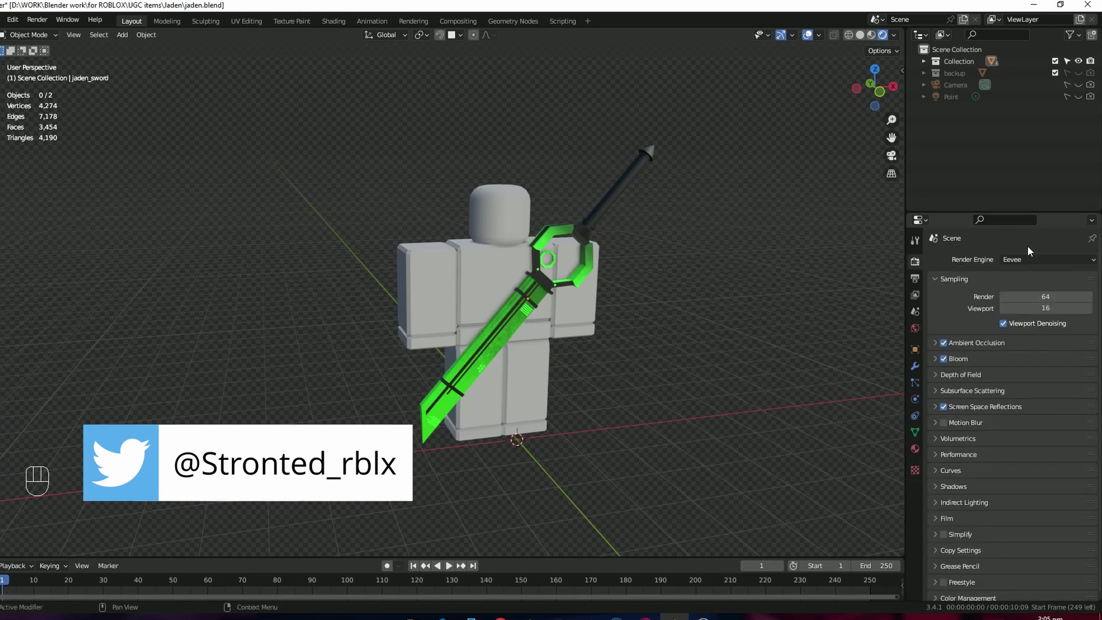
Keep Eevee as the render engine and Standard as the Color Management View Transform.
click(1040, 260)
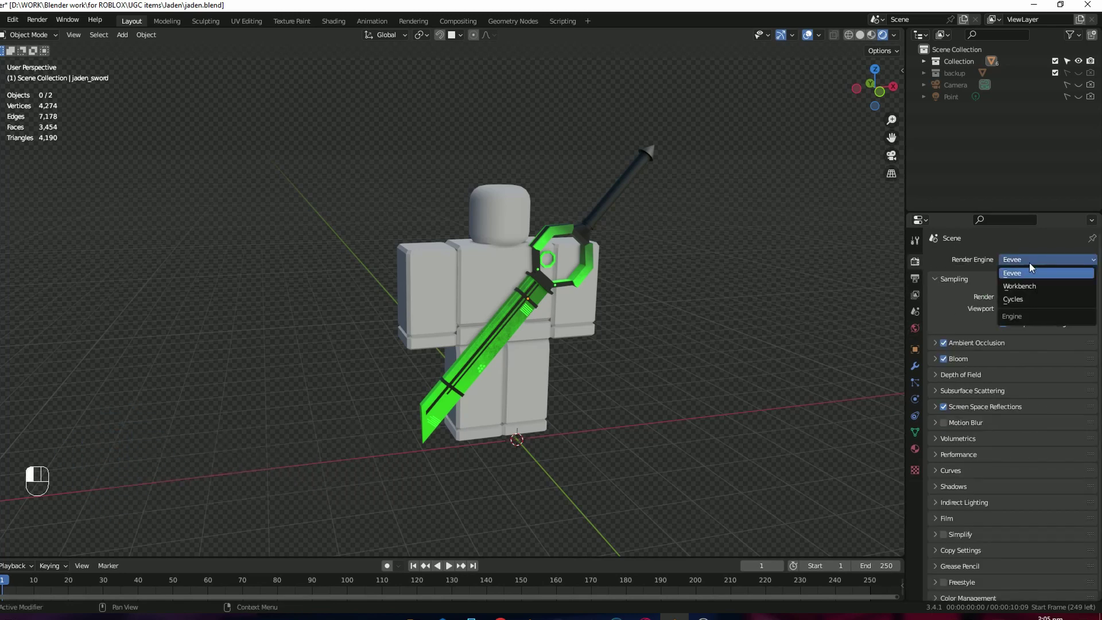
click(1029, 265)
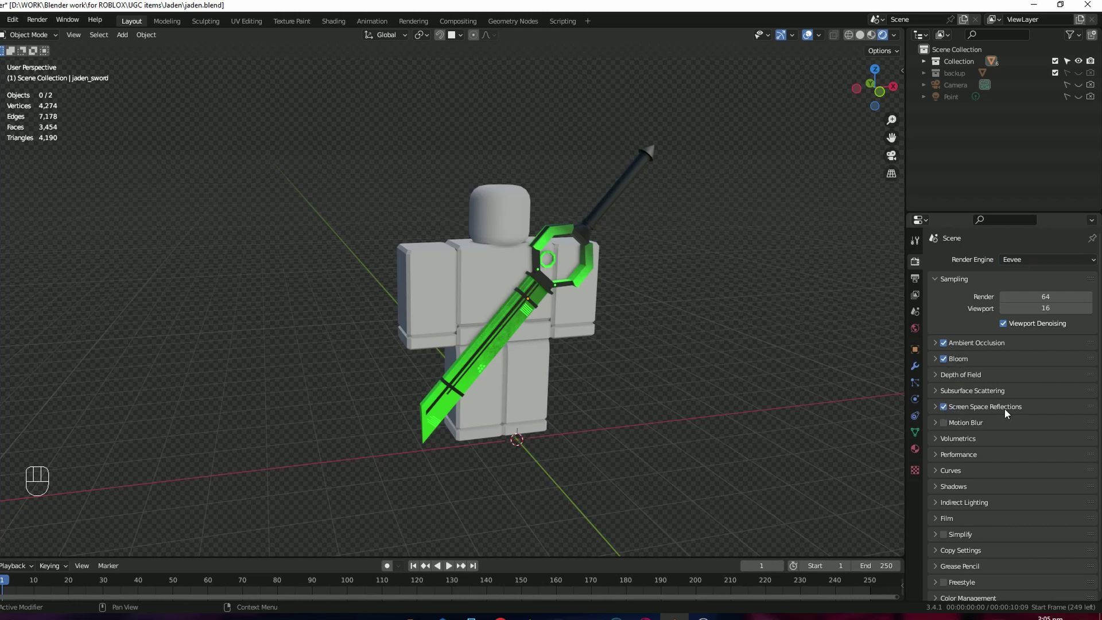
scroll(979, 419, down, 1)
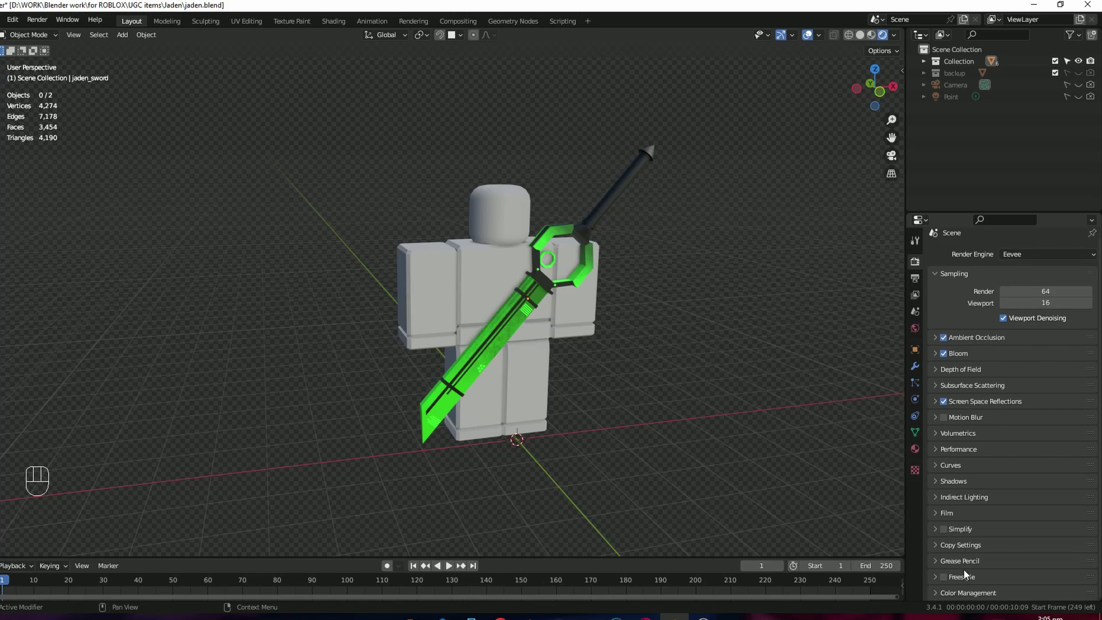
click(946, 593)
scroll(993, 467, down, 5)
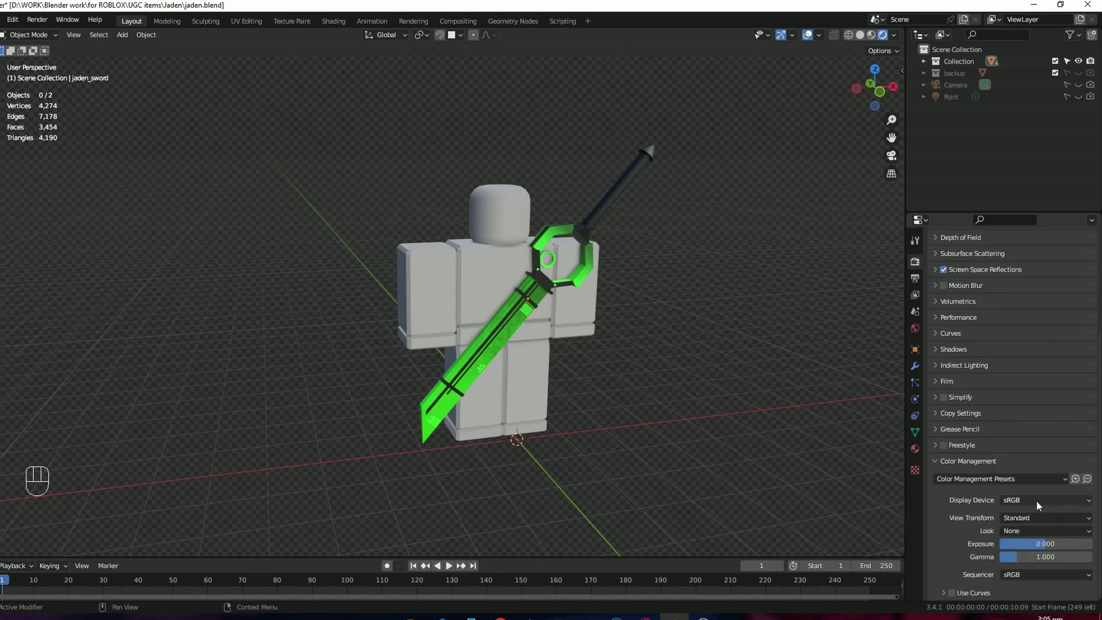
click(1036, 516)
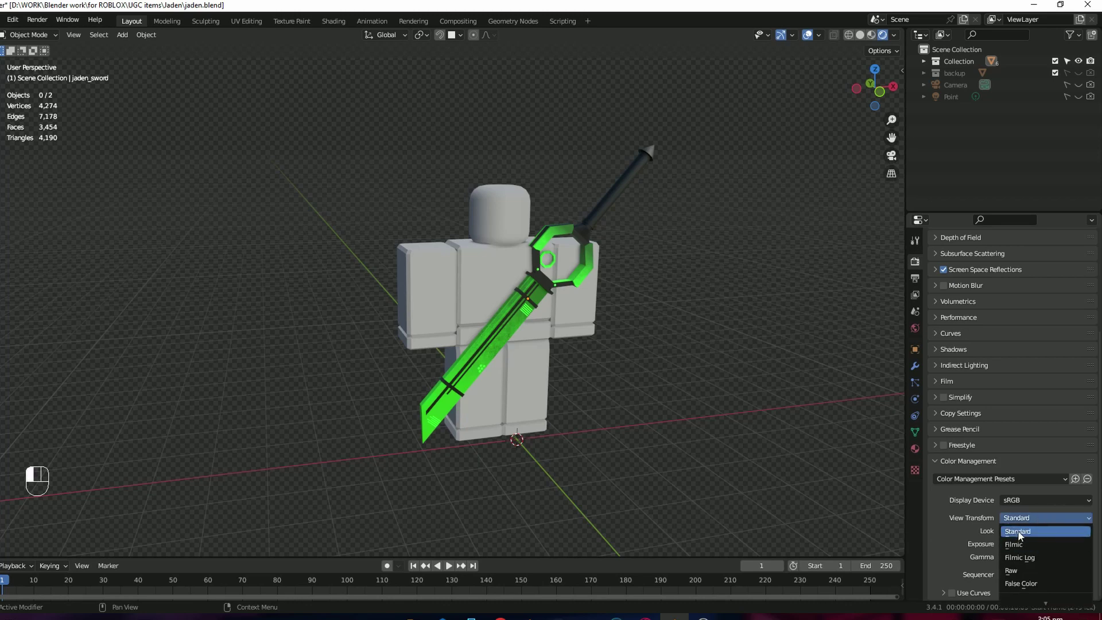
click(1028, 533)
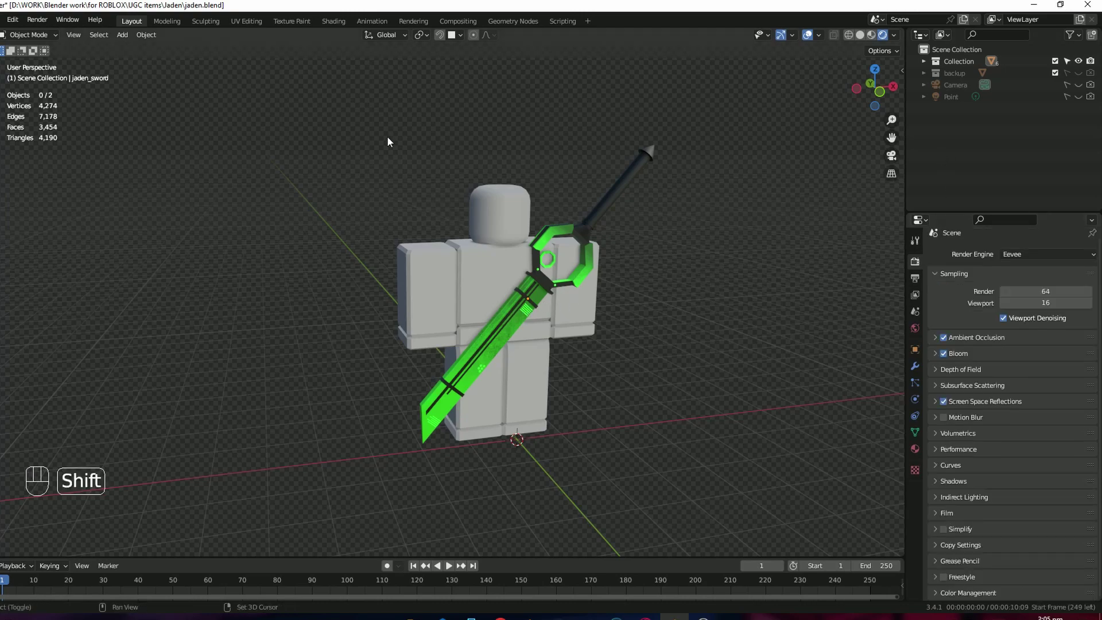
Look through the existing scene camera, discarding an accidentally added new camera.
key(shift+a)
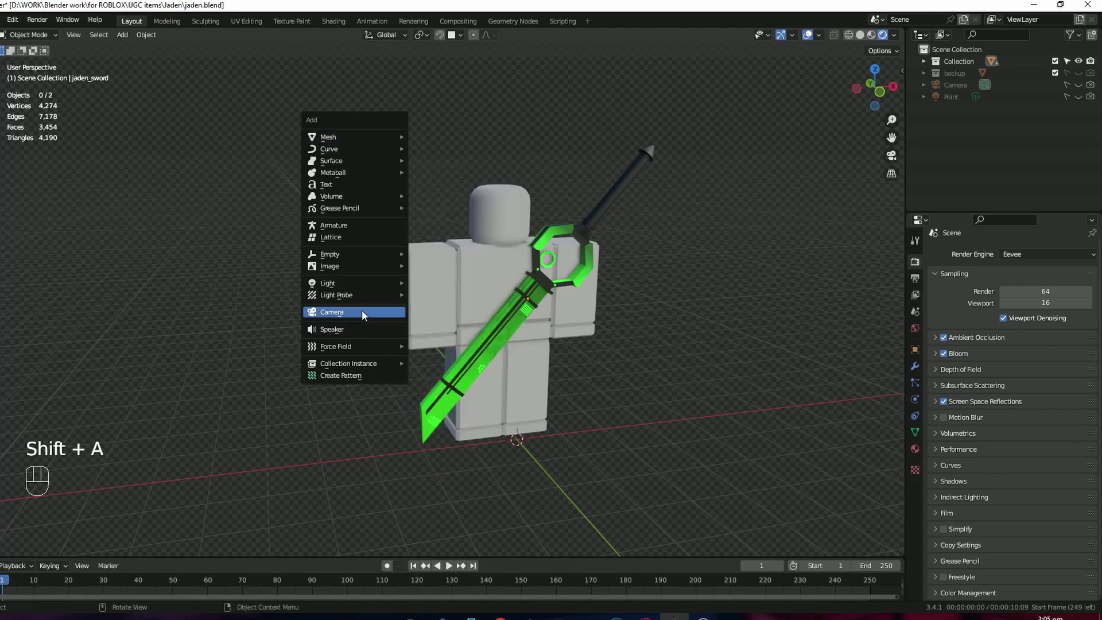
click(332, 315)
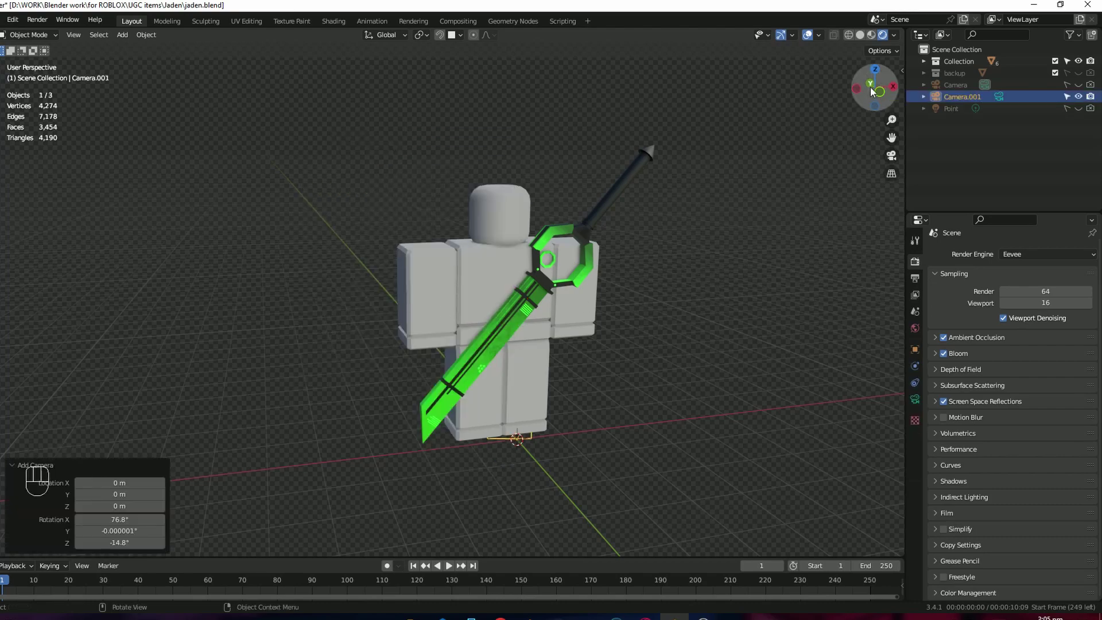
key(ctrl+z)
drag(875, 89, 871, 130)
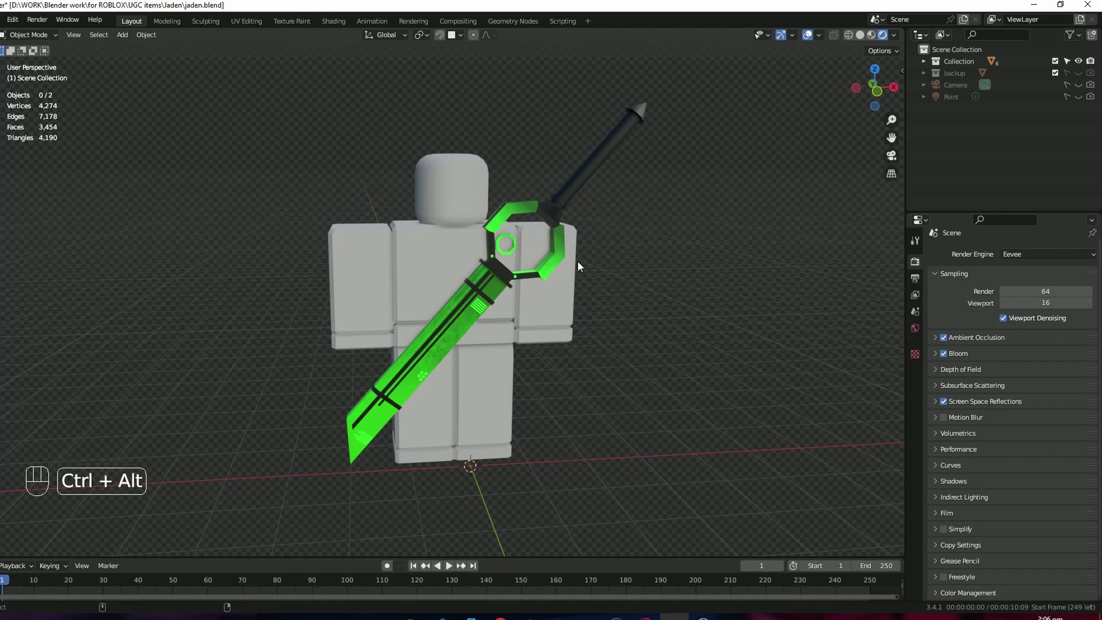
key(ctrl+alt+KP_0)
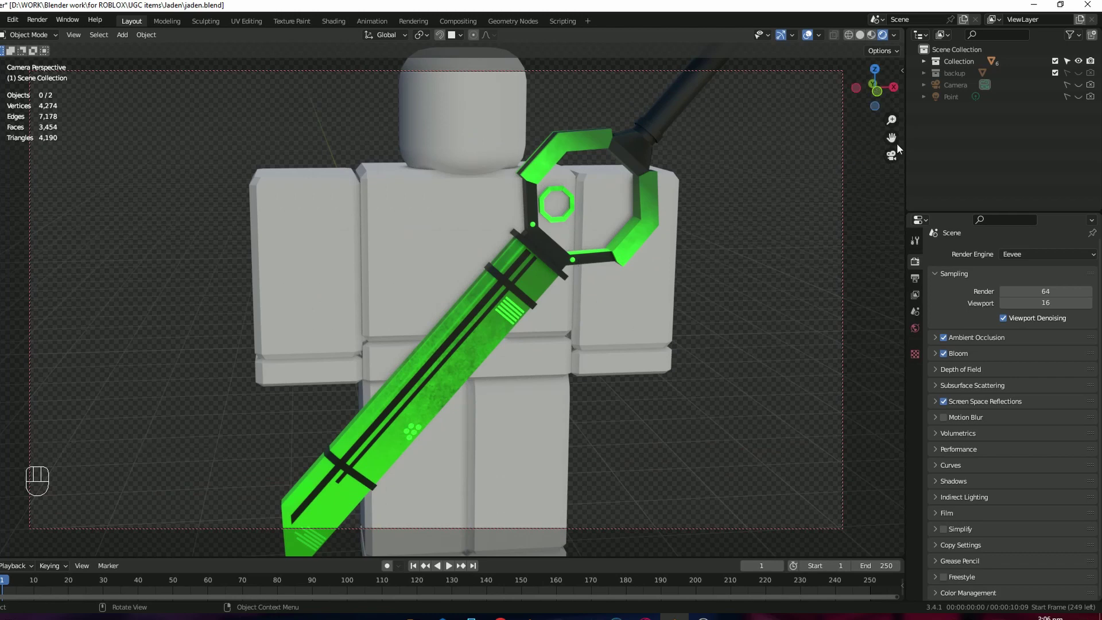
drag(892, 138, 866, 140)
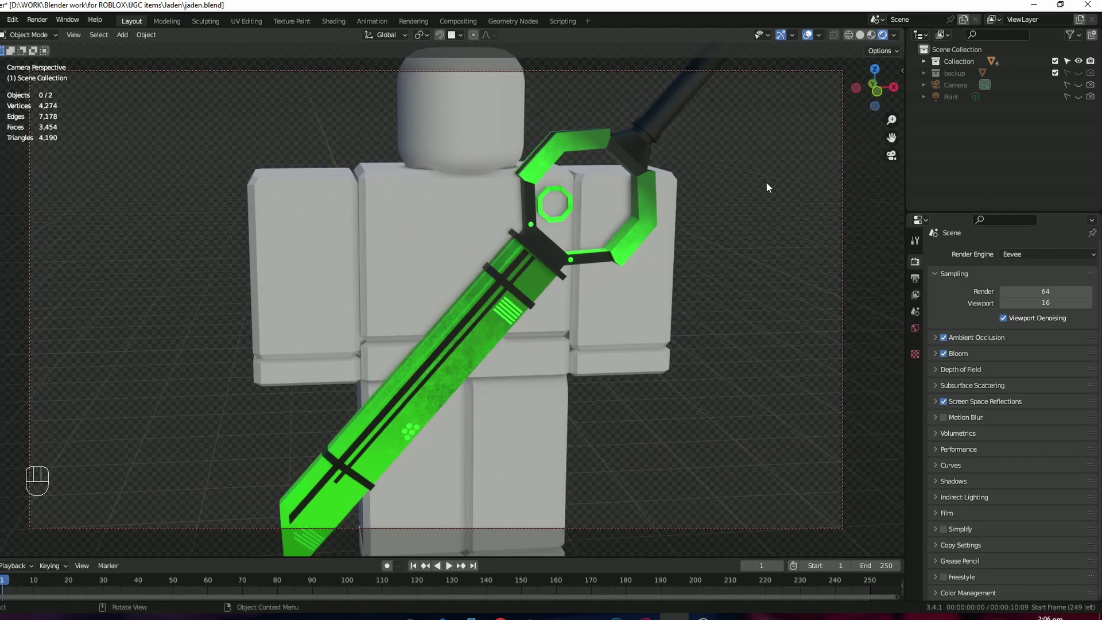
Lock the camera to the view, then pan and zoom so the character sits left and smaller.
key(n)
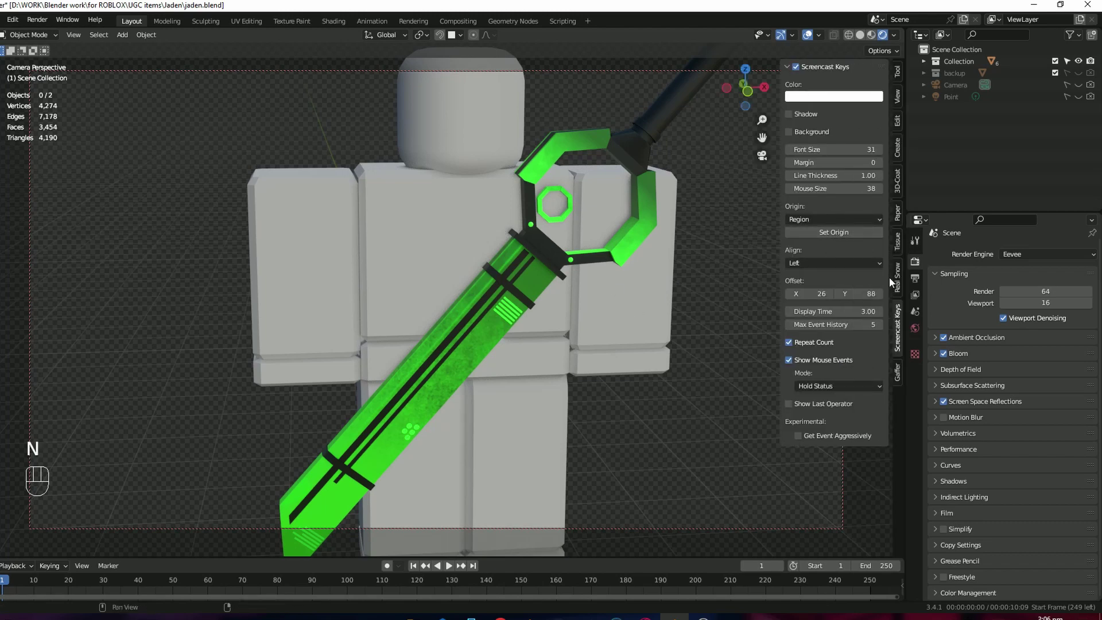
click(898, 96)
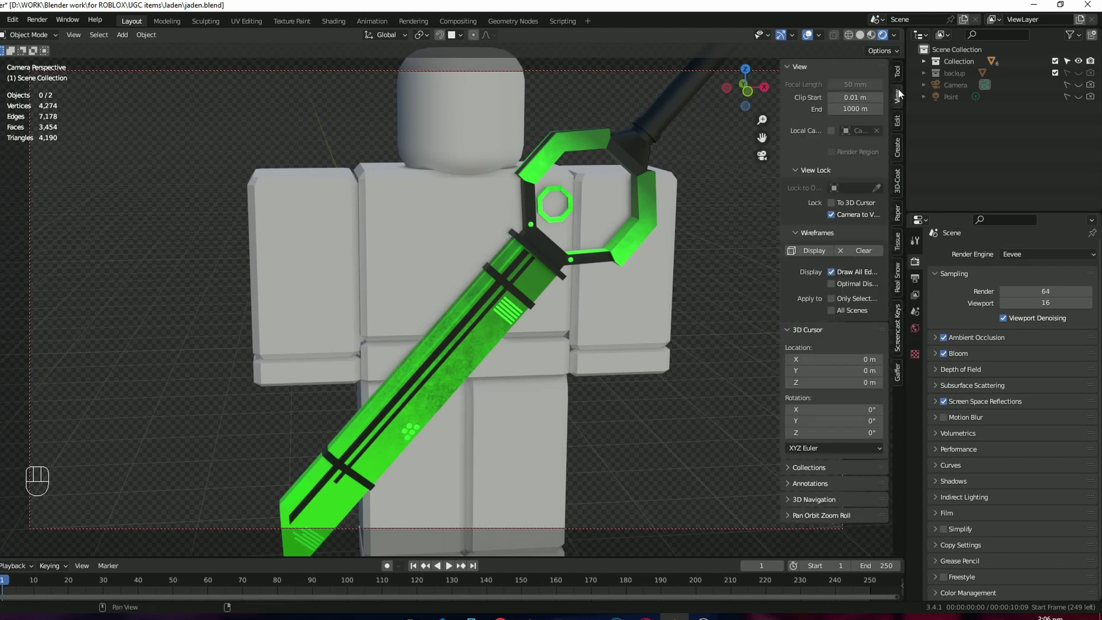
click(831, 215)
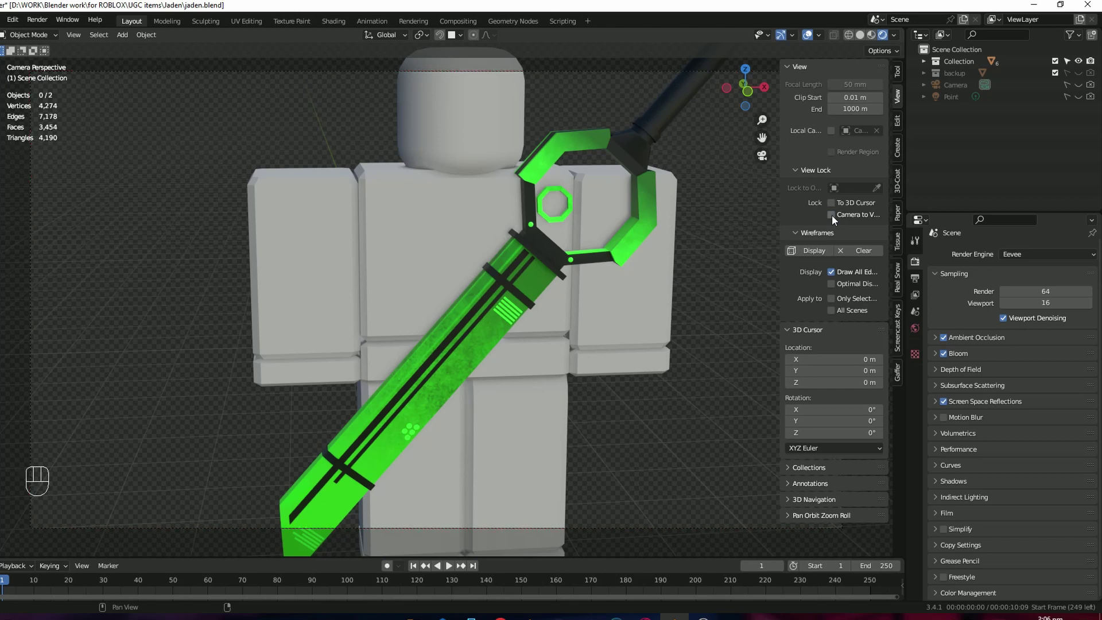
click(830, 215)
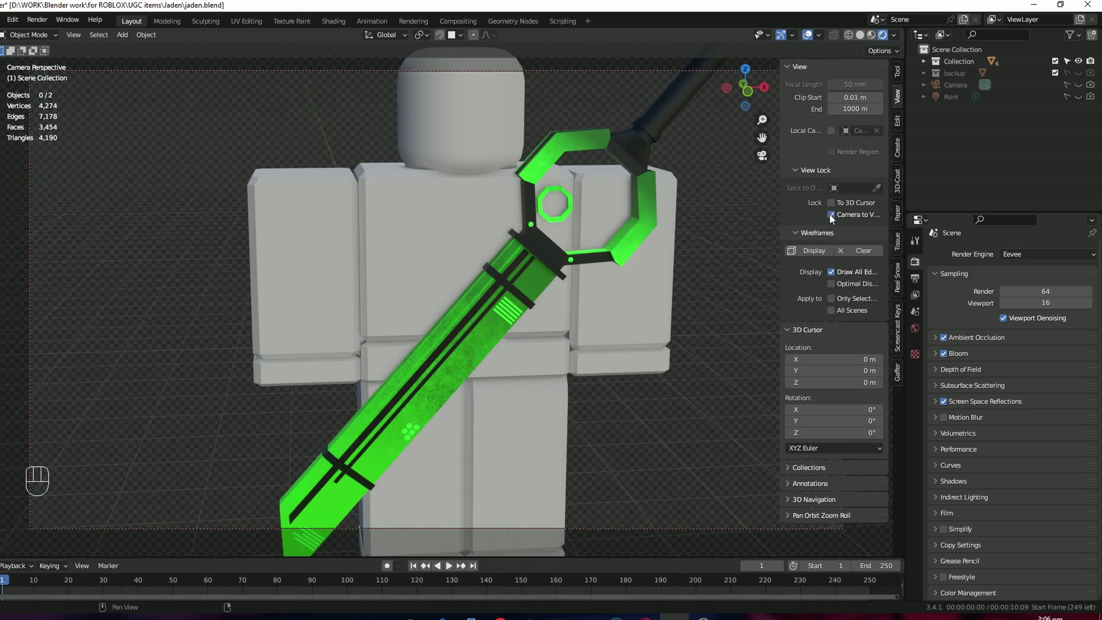
key(n)
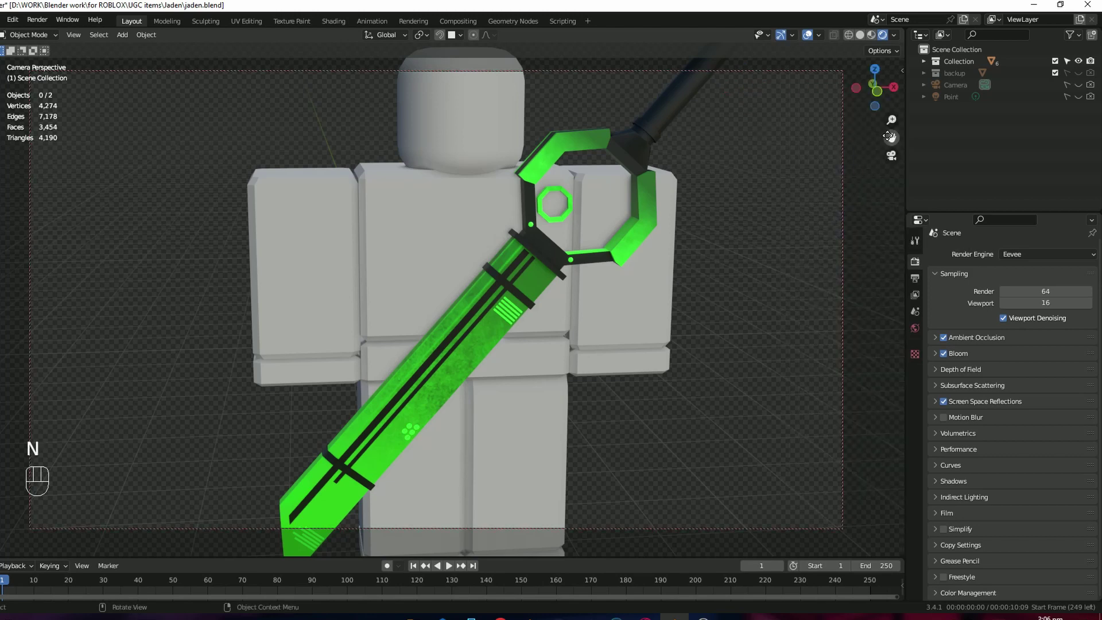
mouse_move(889, 136)
mouse_down()
mouse_move(889, 123)
mouse_move(890, 140)
mouse_up()
drag(875, 87, 878, 85)
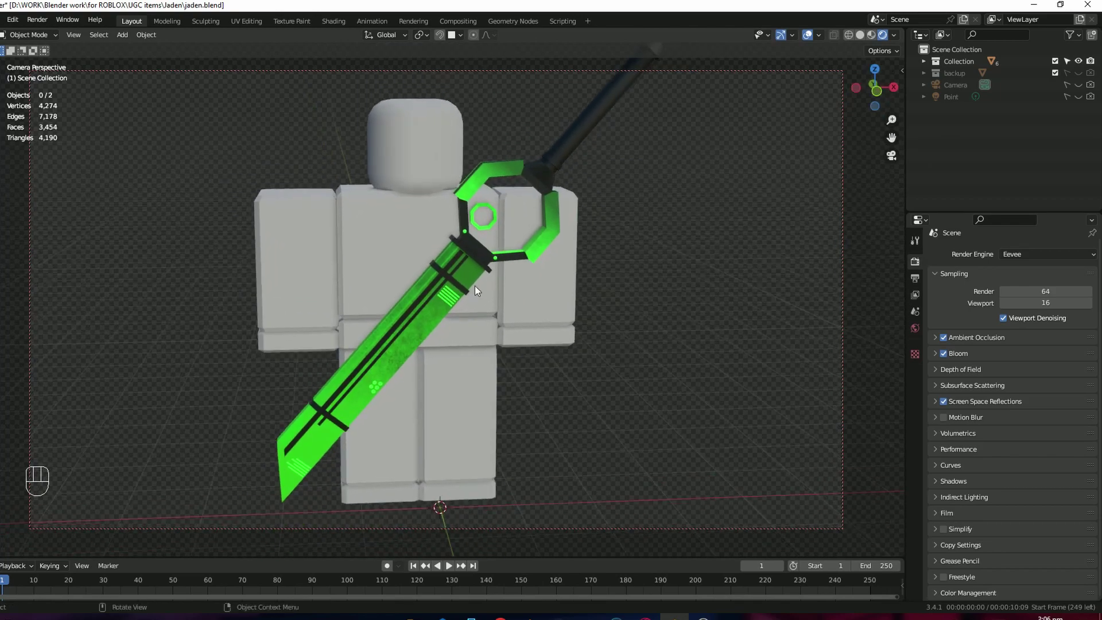
Frame on the sword and orbit the camera so the figure fits from sword tip to feet.
click(474, 284)
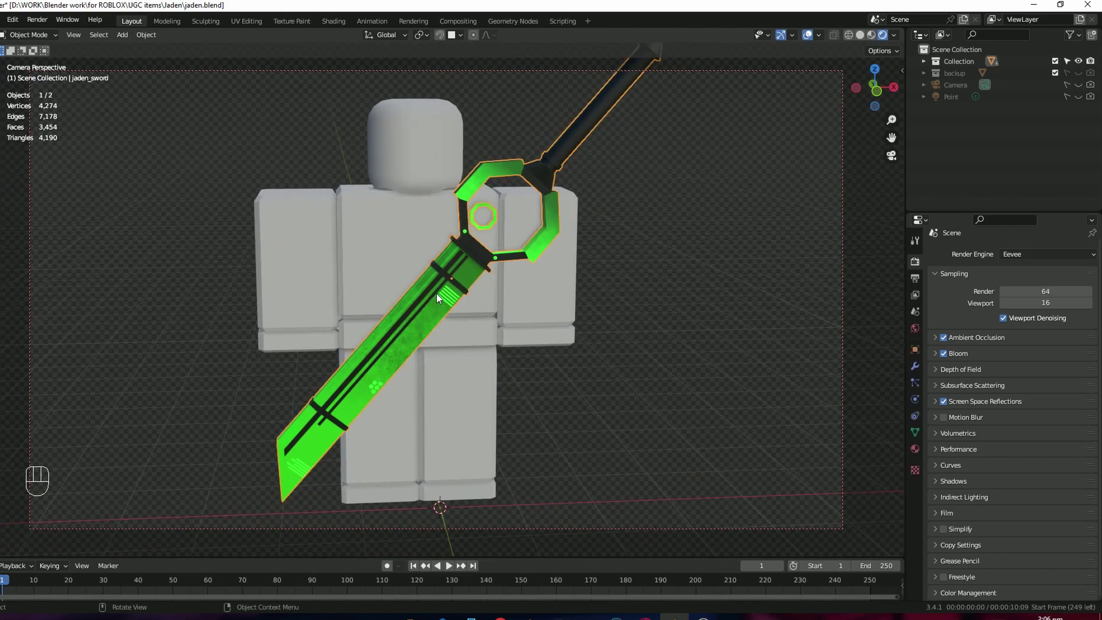
key(KP_Decimal)
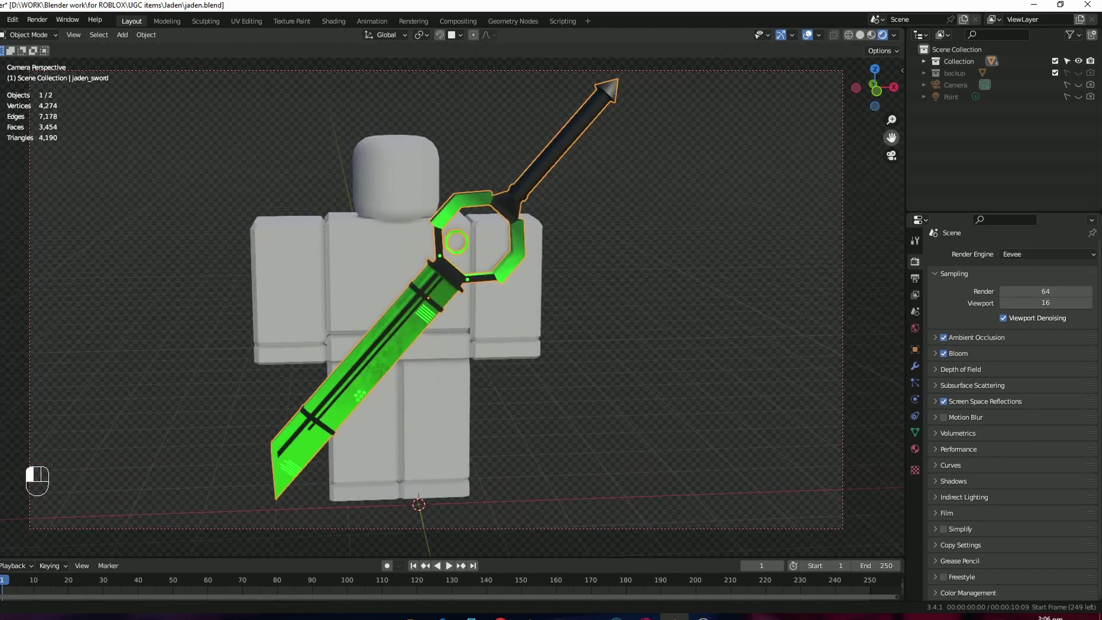
drag(875, 87, 881, 150)
click(880, 122)
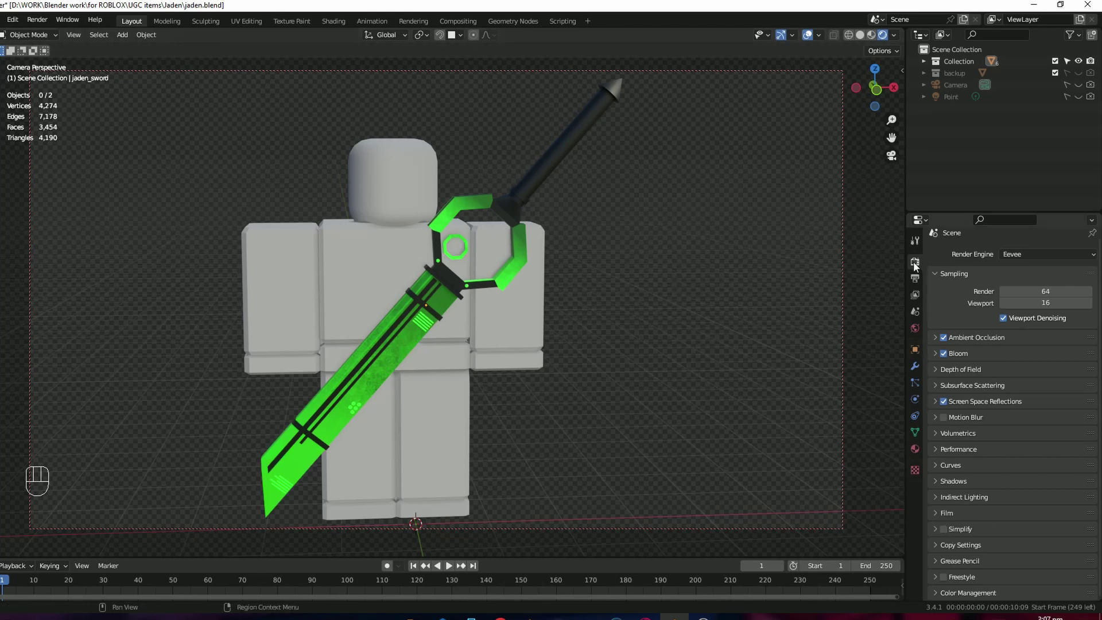
Keep Film Transparent enabled and confirm output at 1920 × 1080, 100%, PNG RGBA.
click(944, 513)
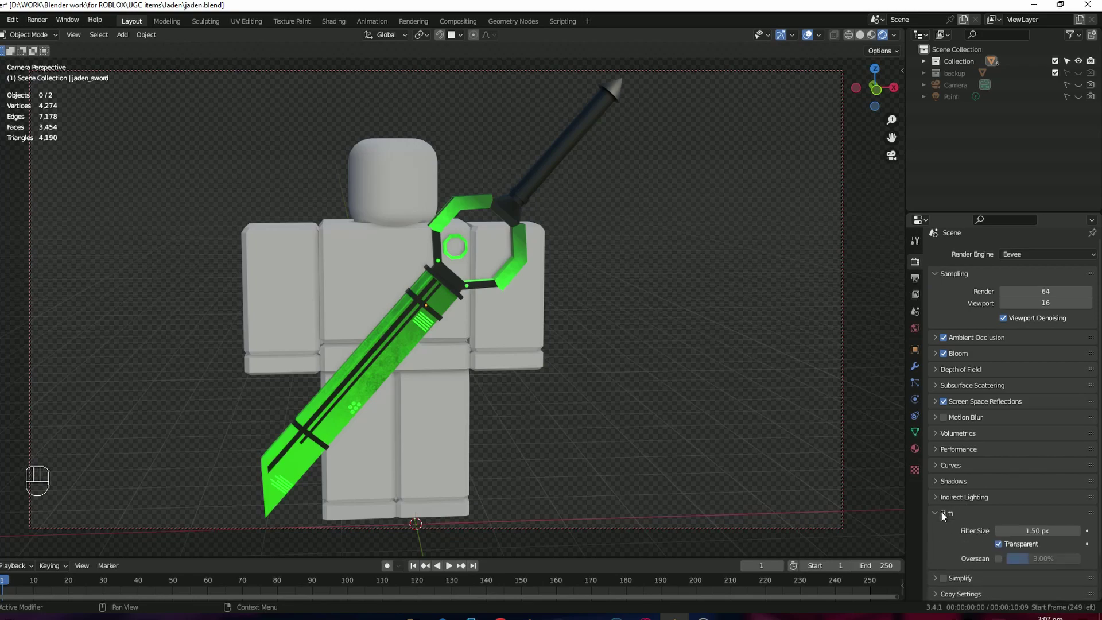
scroll(941, 511, down, 2)
click(999, 494)
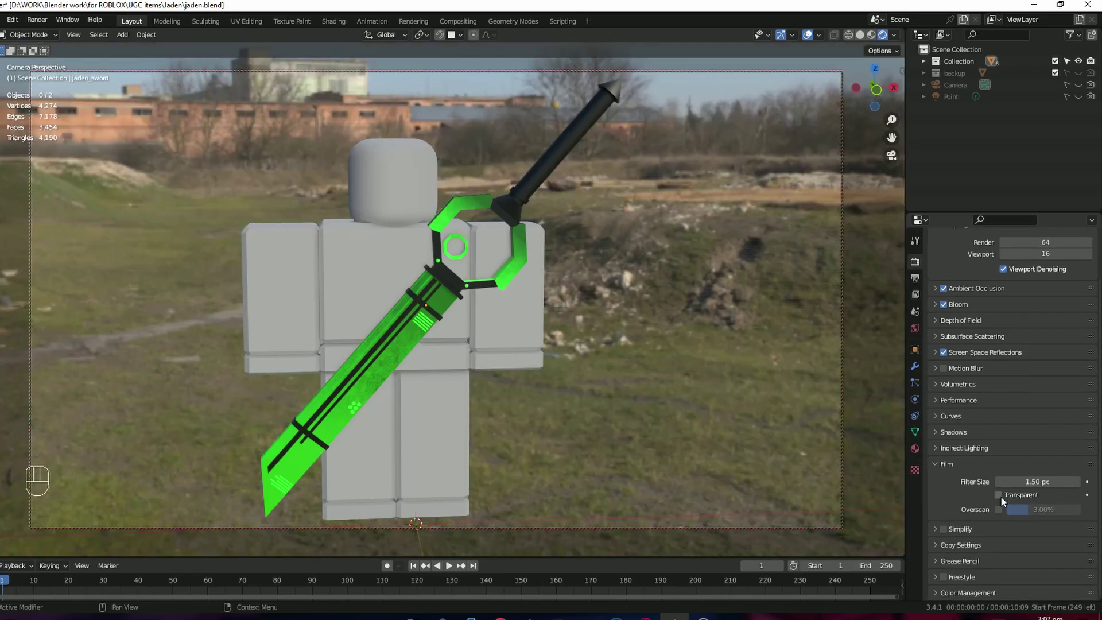
click(999, 496)
click(999, 495)
click(998, 494)
click(947, 464)
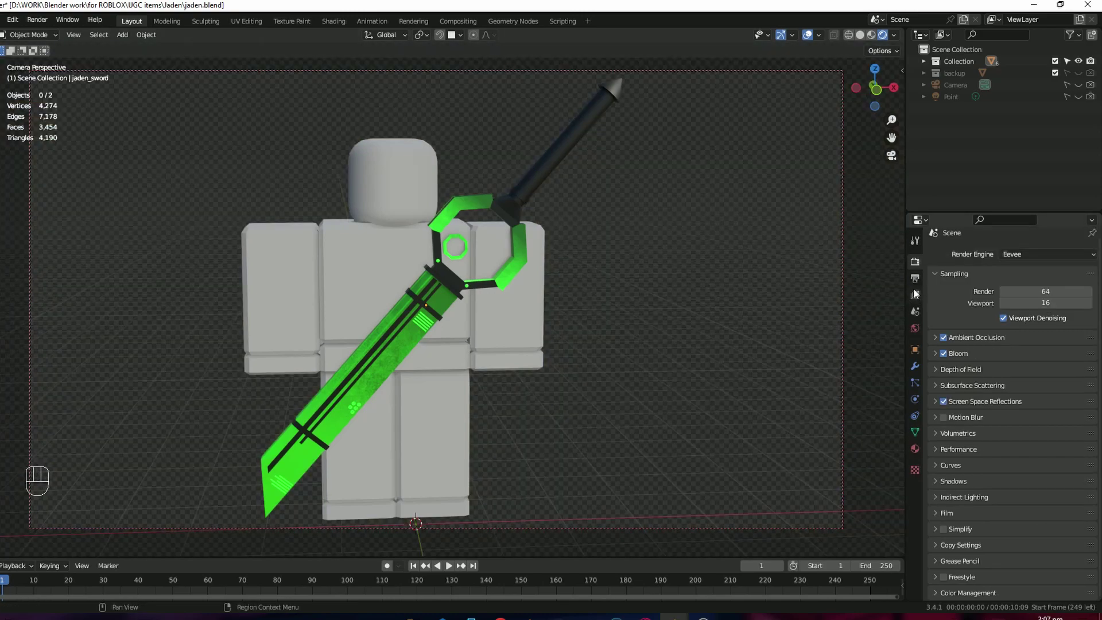
click(915, 277)
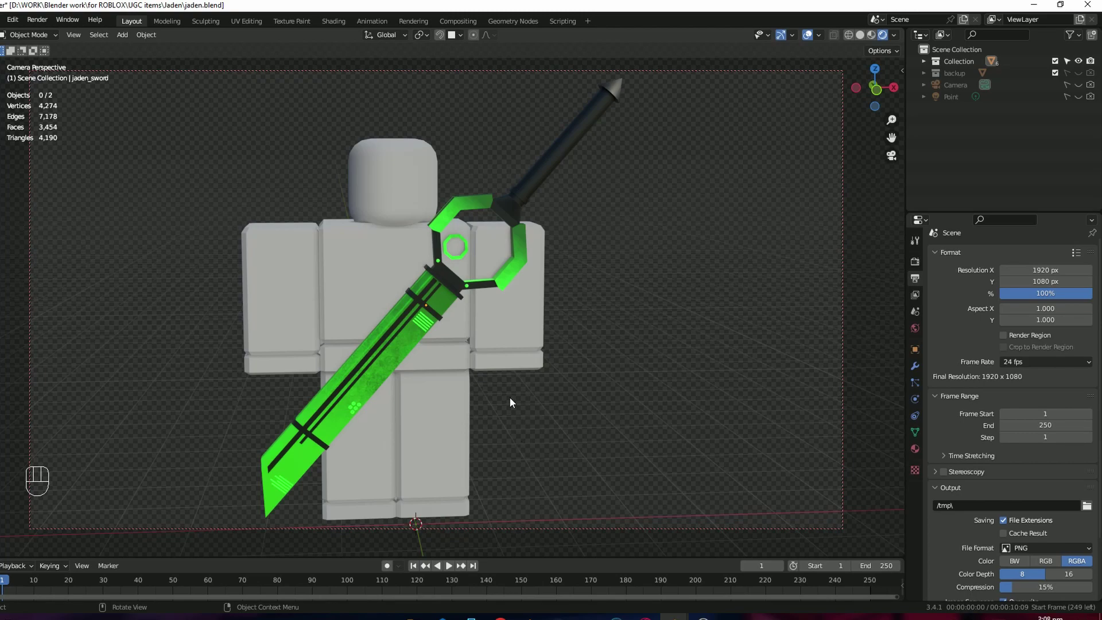
key(F12)
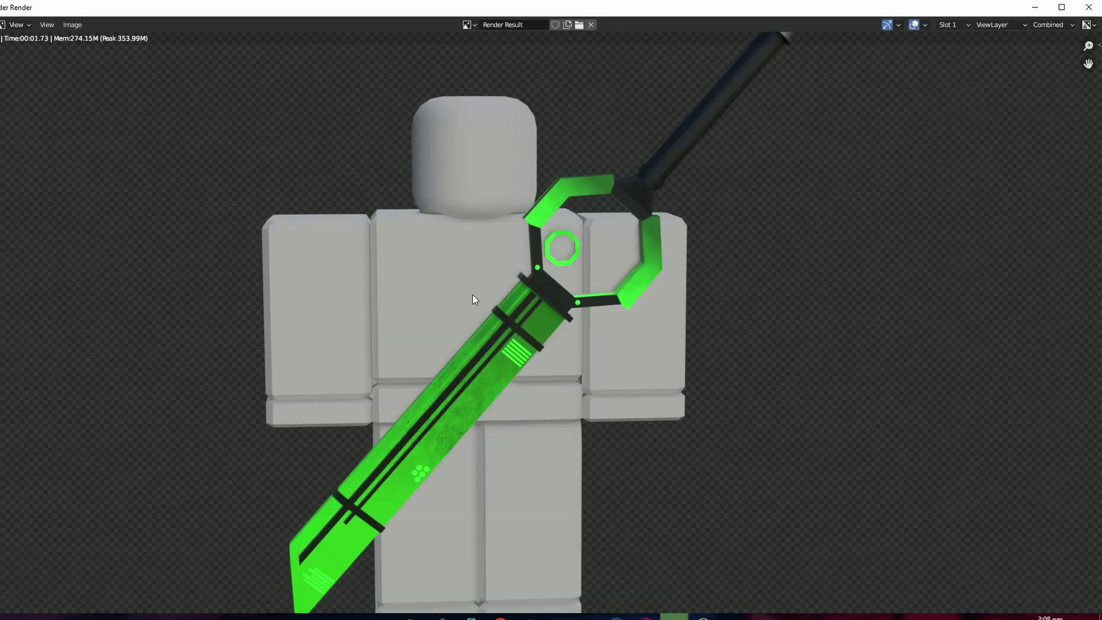
Inspect the rendered transparent image and choose Image > Save As to save it.
scroll(476, 293, down, 2)
scroll(484, 295, up, 3)
scroll(478, 261, down, 2)
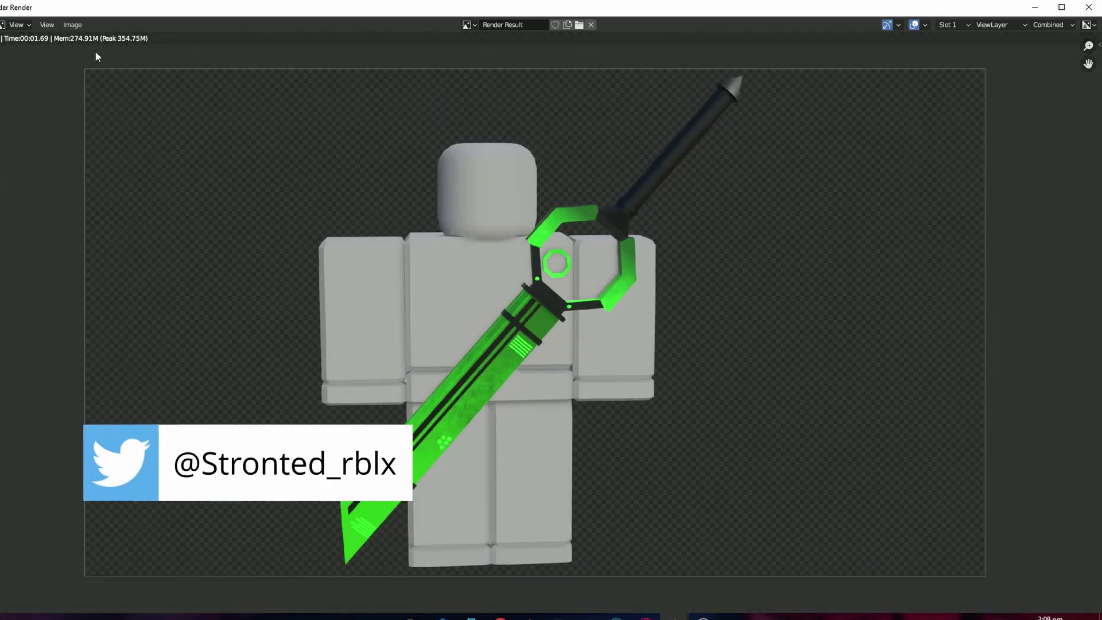
click(72, 24)
click(111, 111)
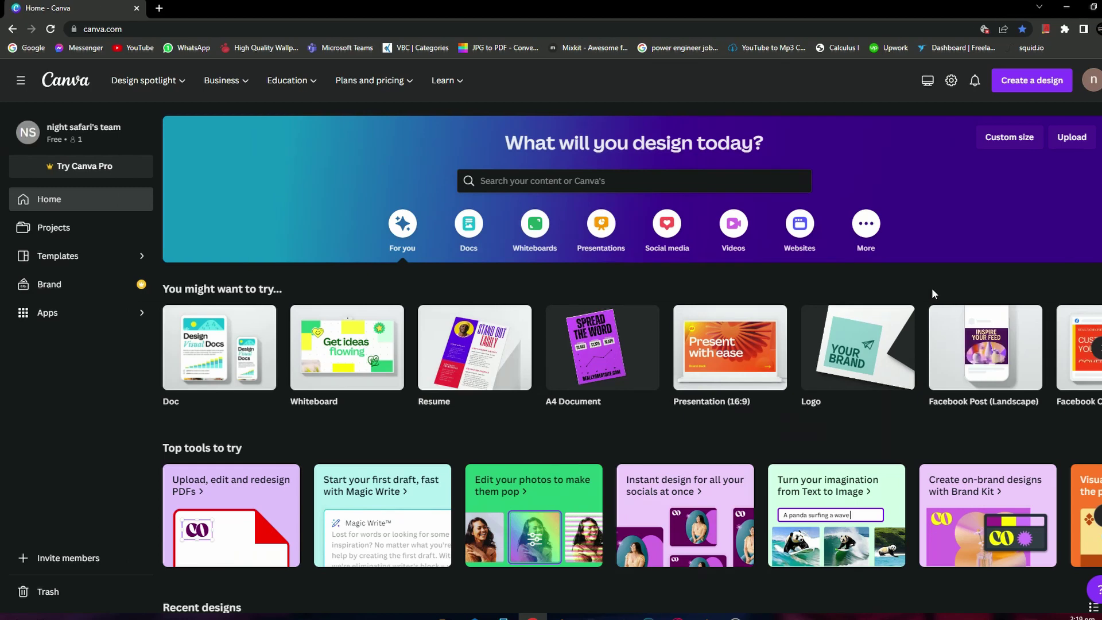
Create a new Canva design with a custom size of 1920 × 1080 px.
click(1022, 85)
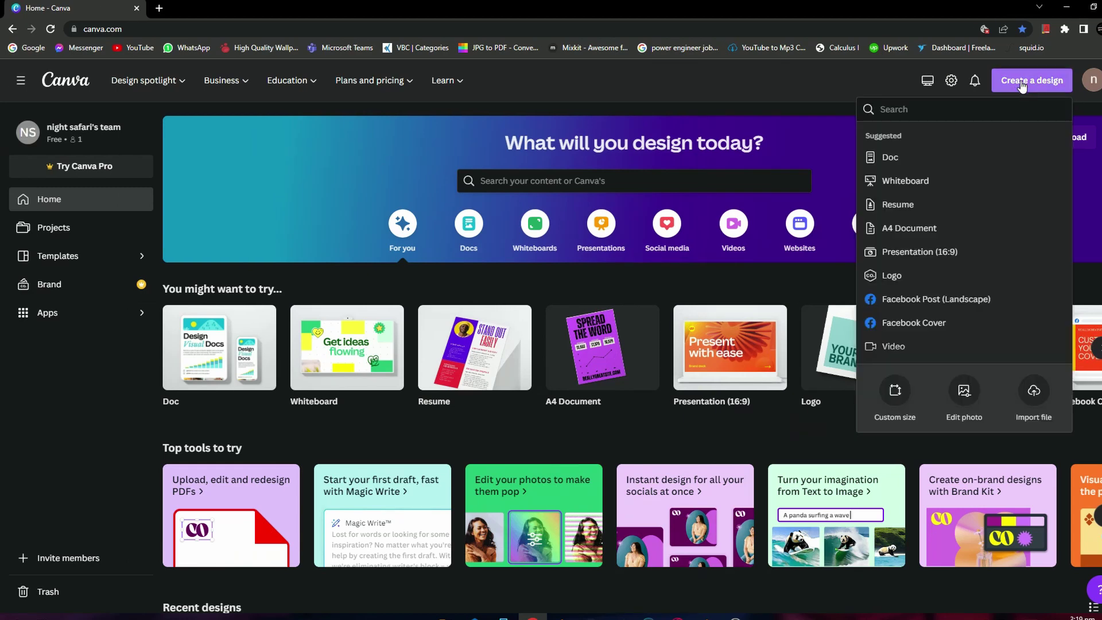
click(895, 395)
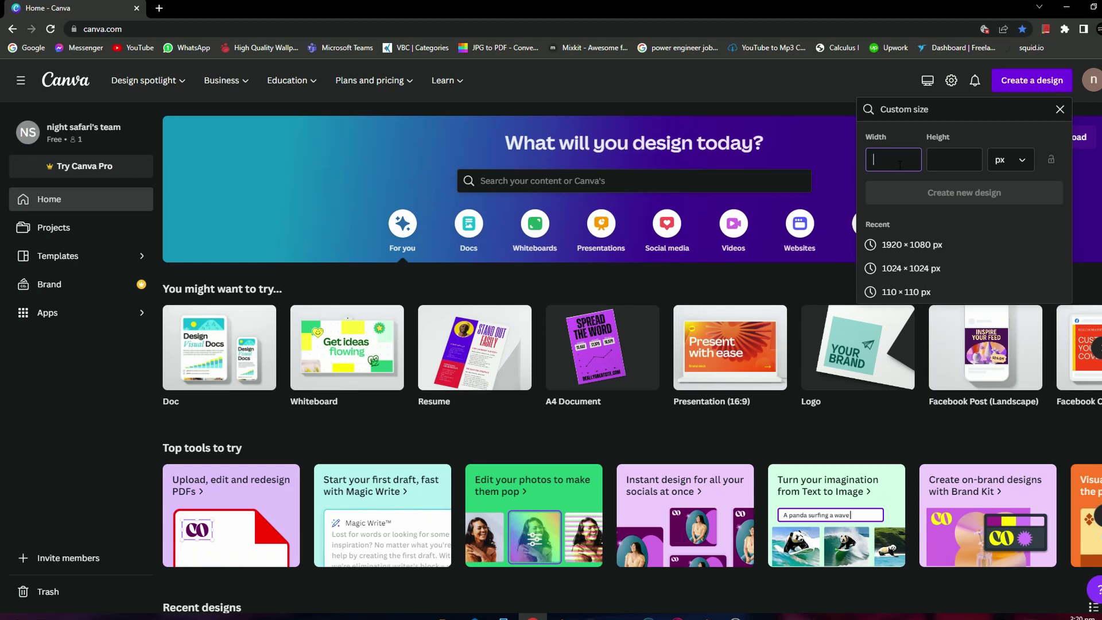
text(1920)
click(963, 163)
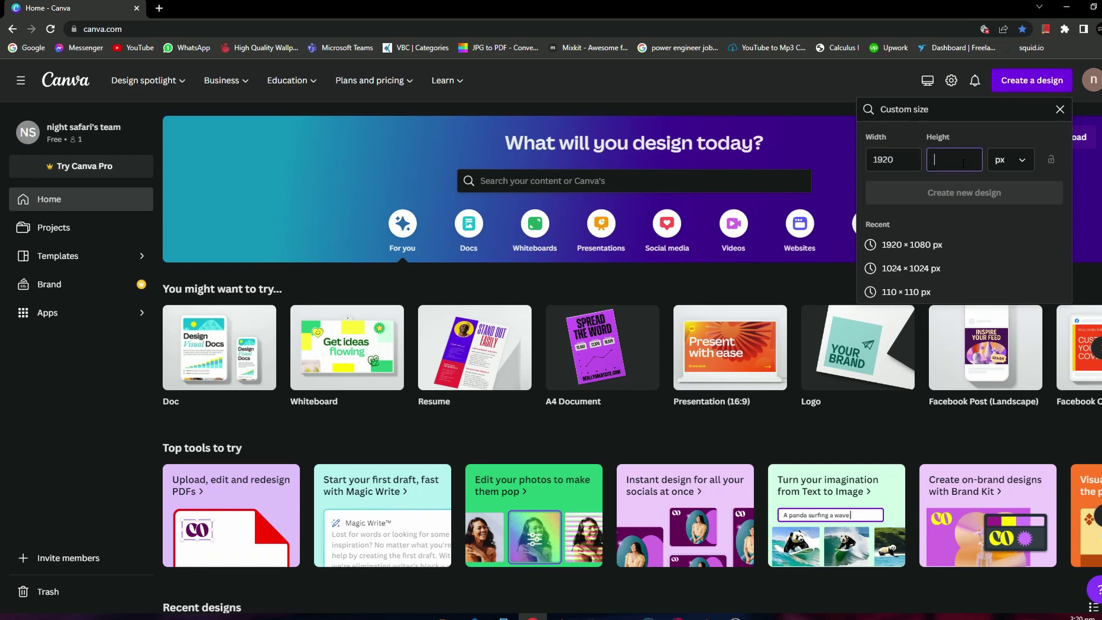
text(1080)
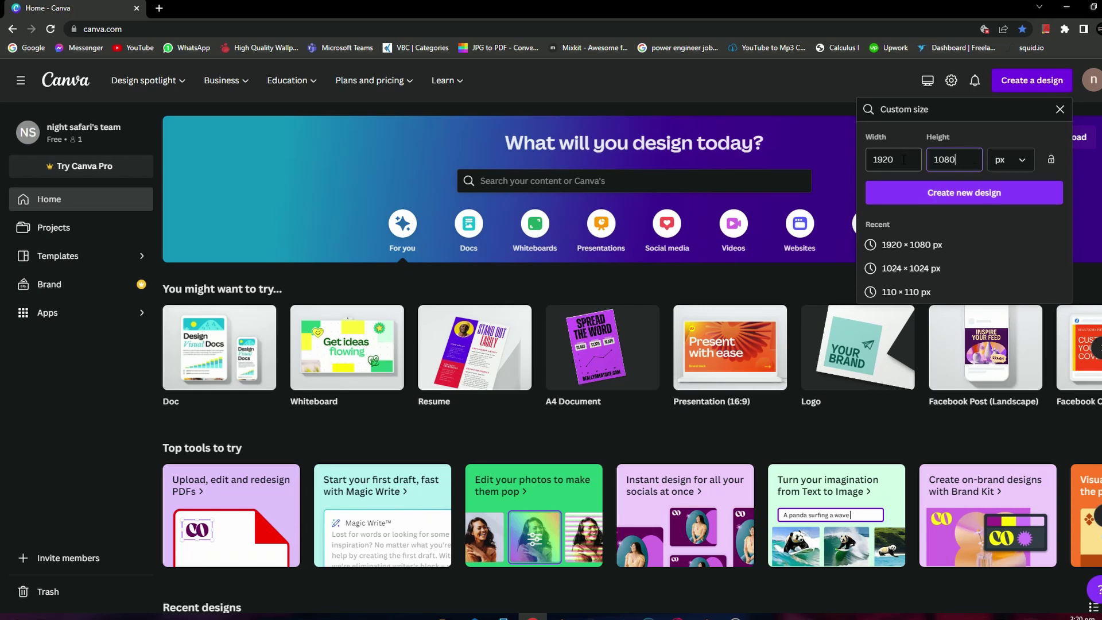
click(965, 195)
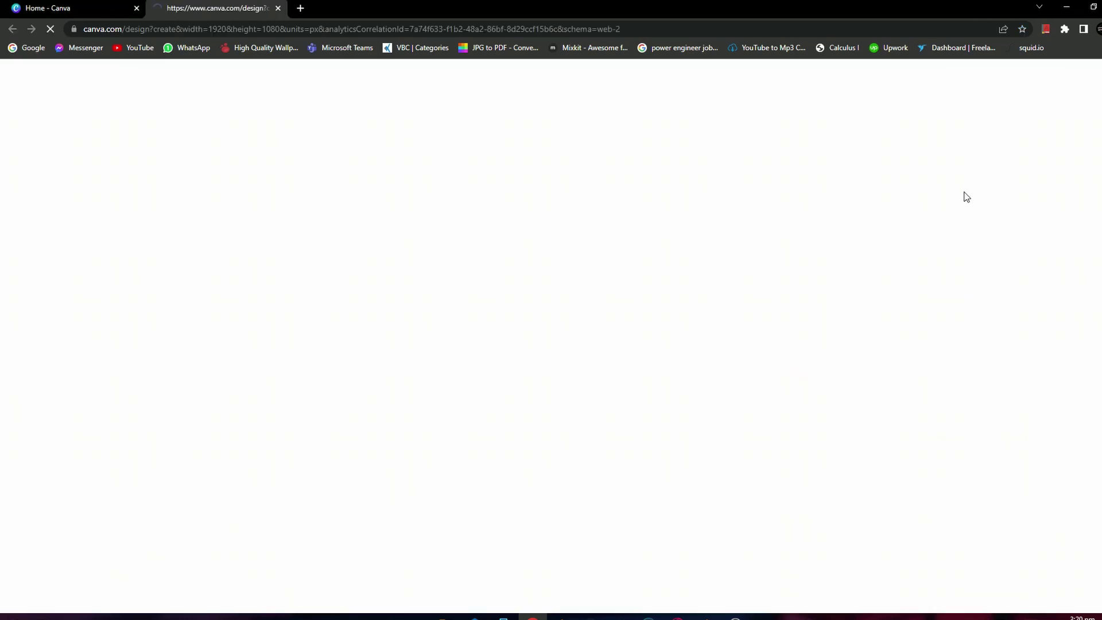